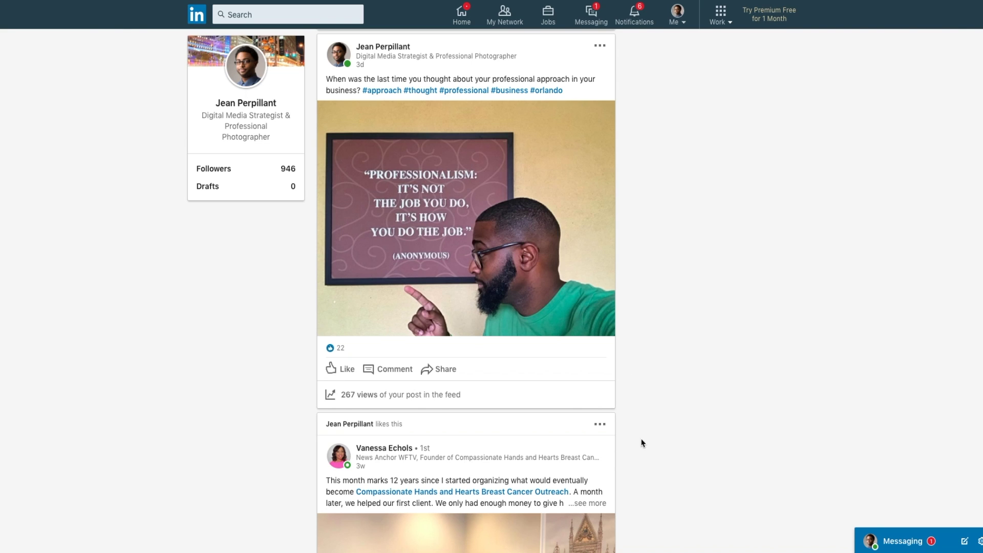
# - Examine the recent activity posts, including their captions, hashtags, reactions and view statistics
pyautogui.moveTo(327, 480); pyautogui.dragTo(604, 505)
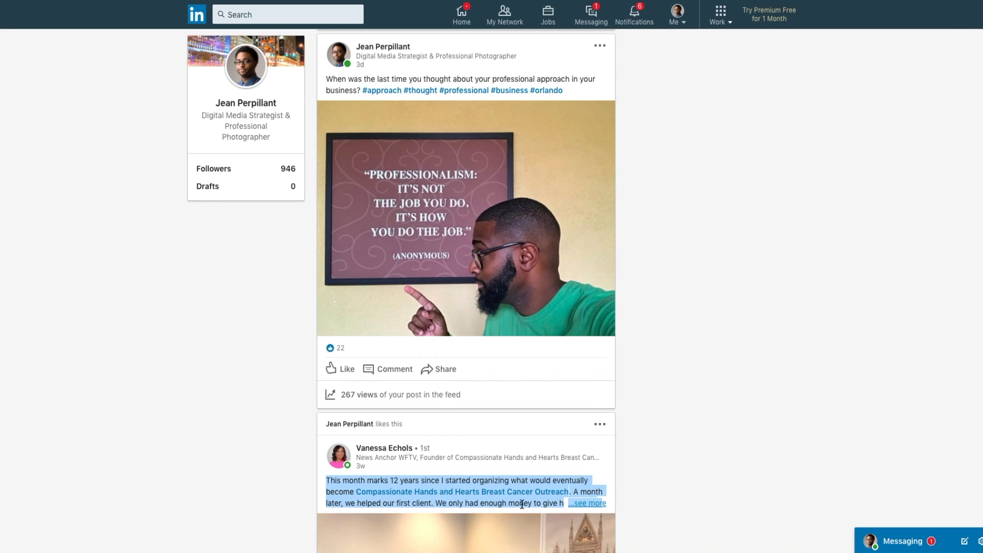
pyautogui.click(637, 294)
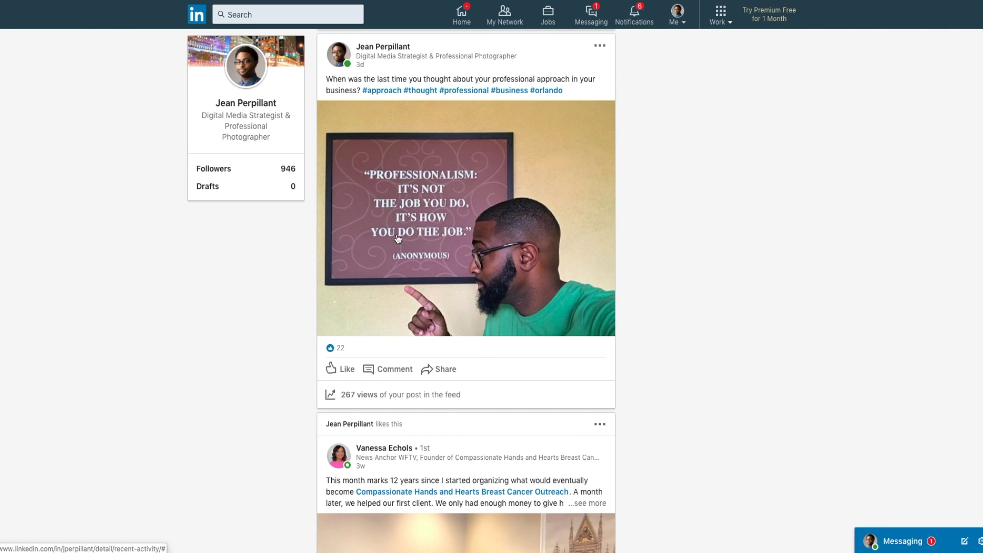
pyautogui.scroll(-1, 276, 290)
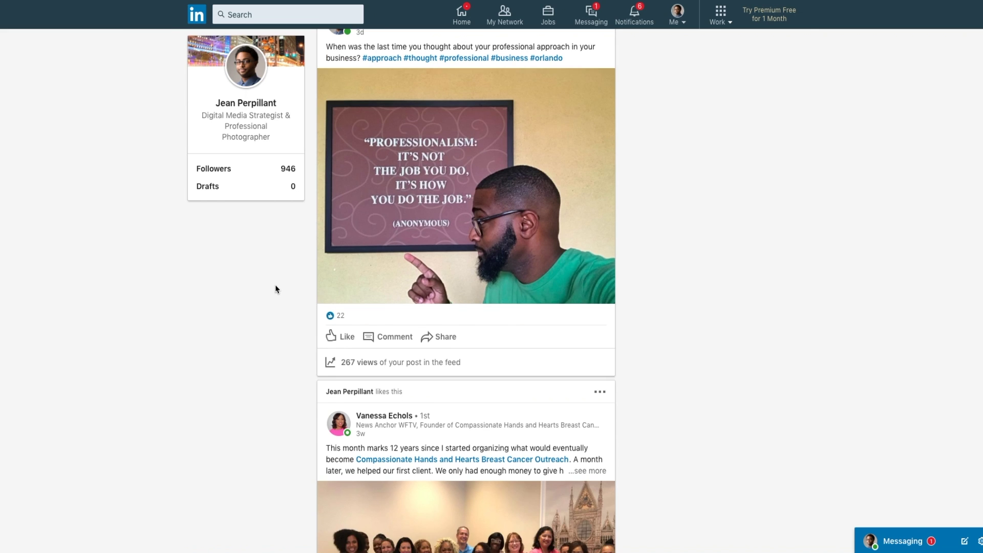
pyautogui.scroll(4, 275, 289)
pyautogui.scroll(-1, 276, 289)
pyautogui.scroll(-2, 276, 289)
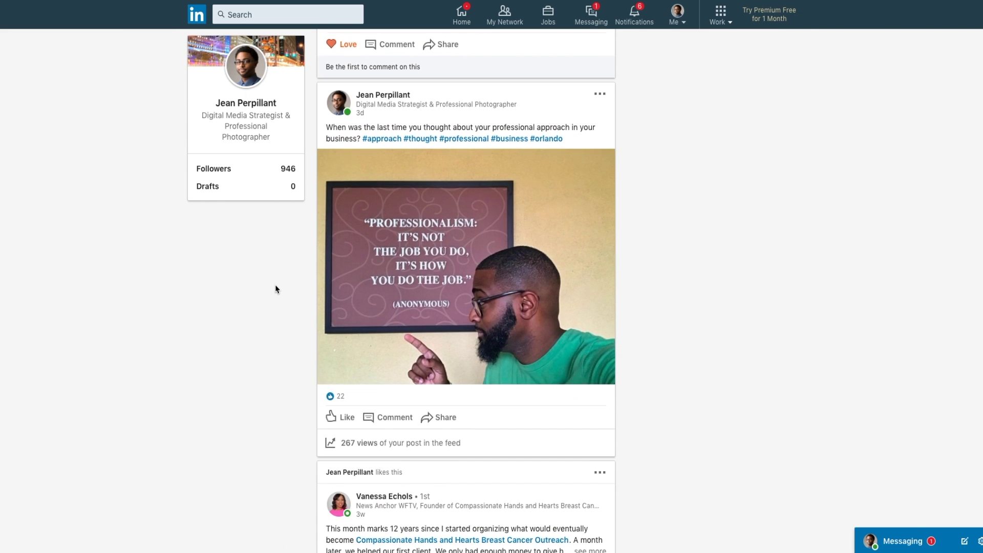
pyautogui.scroll(2, 276, 289)
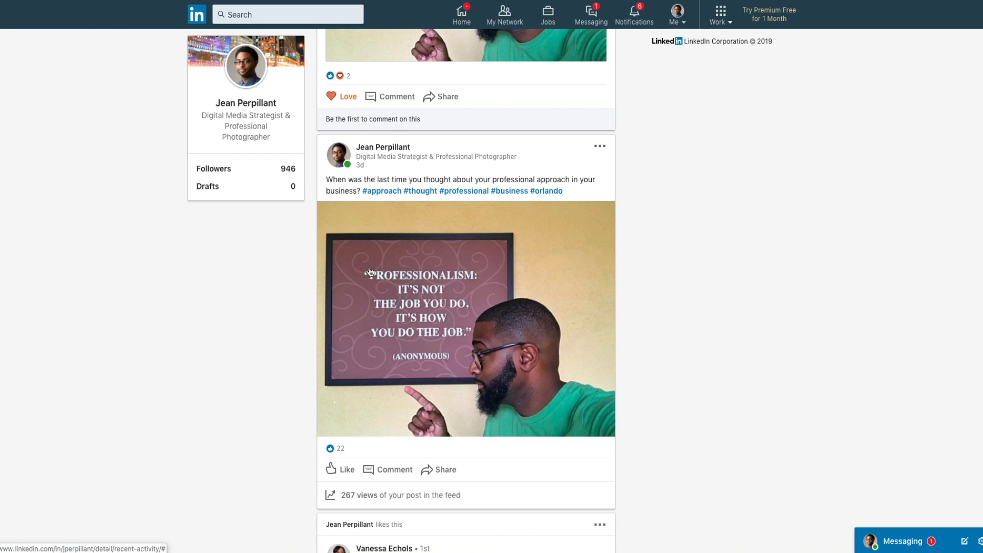
pyautogui.scroll(5, 369, 239)
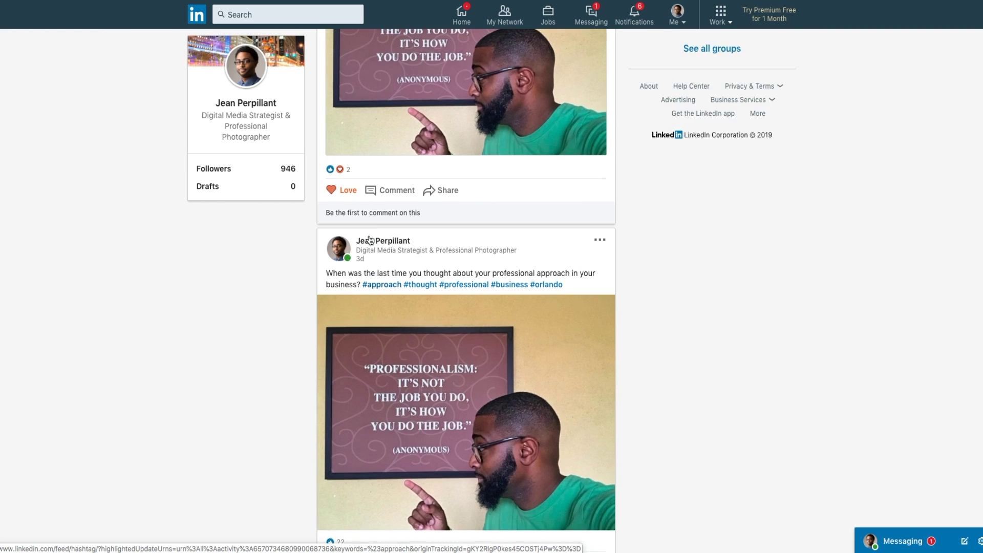
pyautogui.scroll(1, 383, 241)
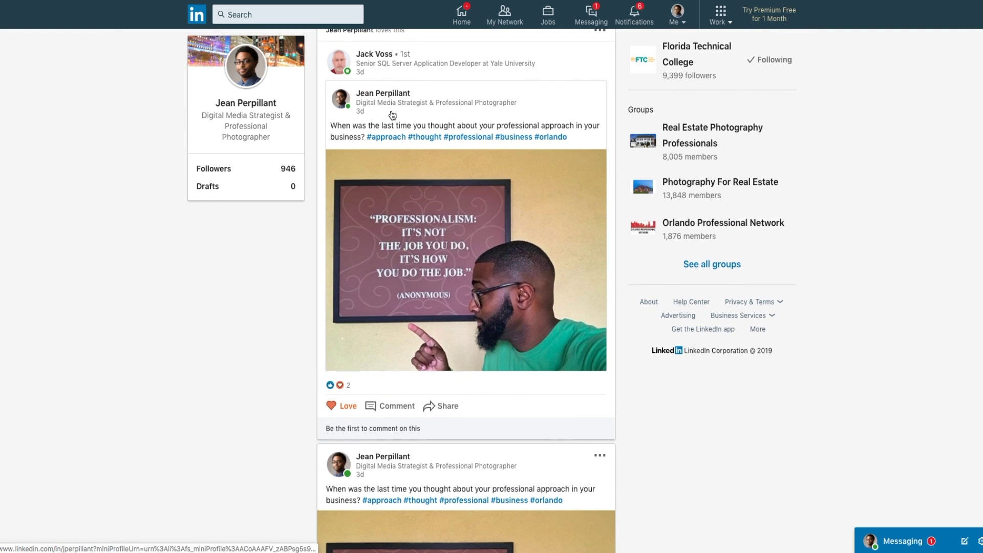
pyautogui.scroll(1, 385, 107)
pyautogui.scroll(-1, 374, 160)
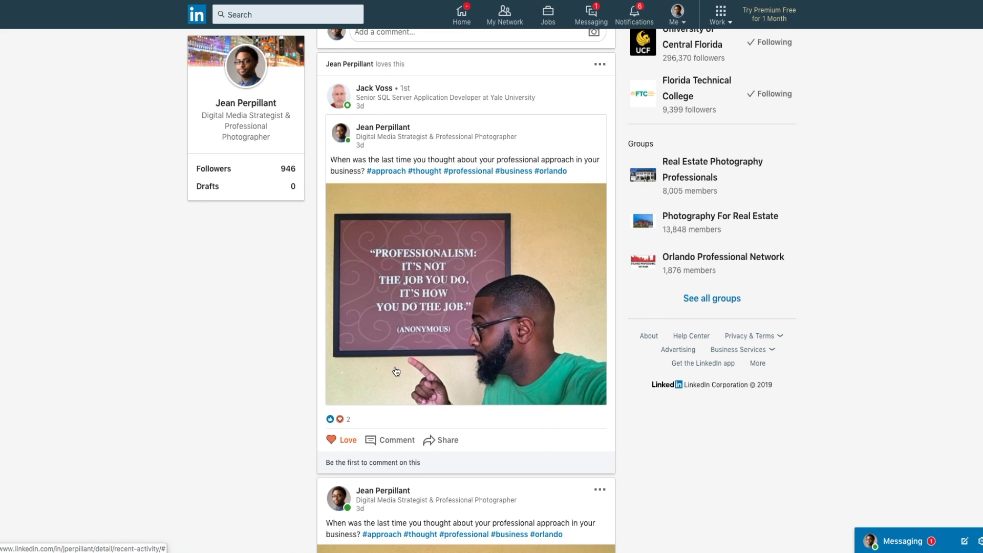
pyautogui.scroll(-3, 302, 341)
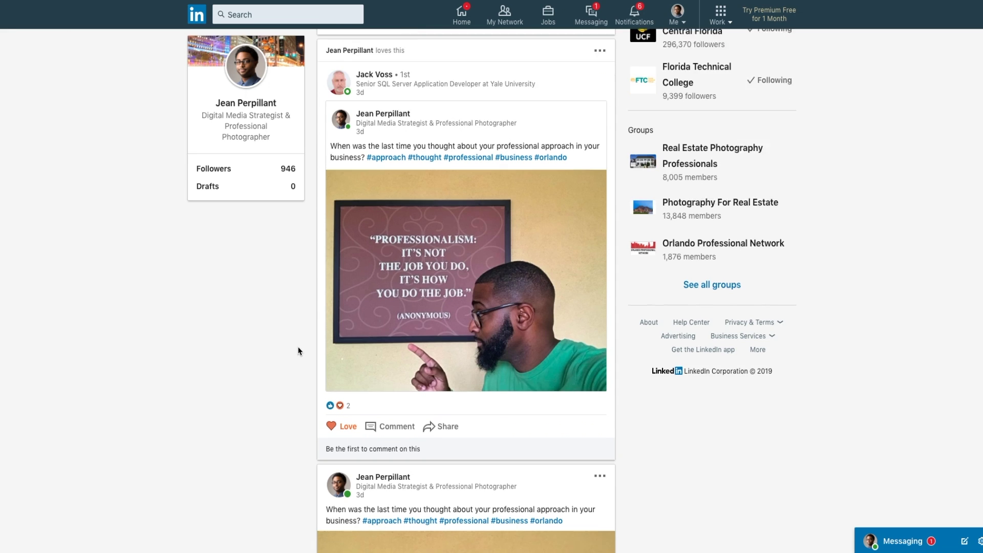
pyautogui.scroll(-2, 302, 343)
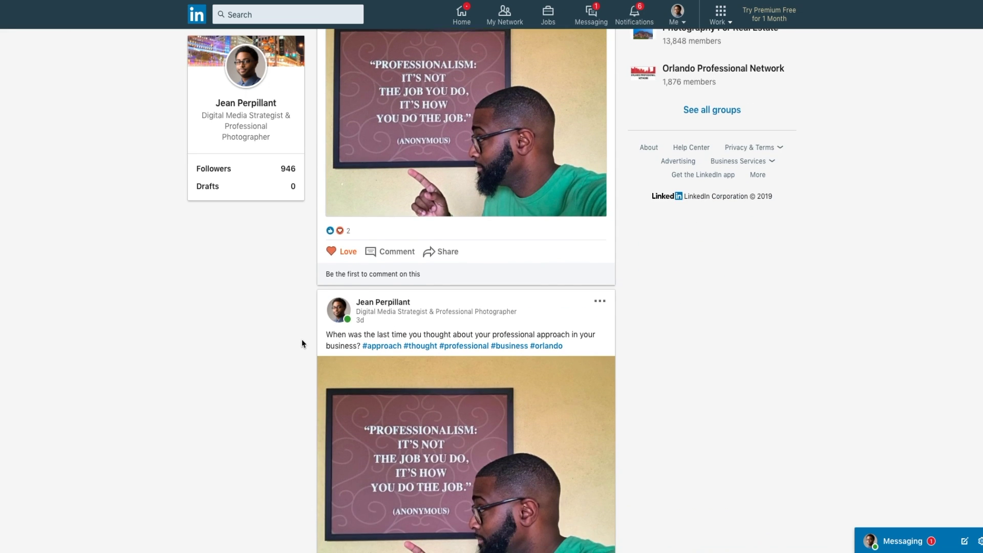
pyautogui.scroll(2, 302, 343)
pyautogui.scroll(-7, 302, 342)
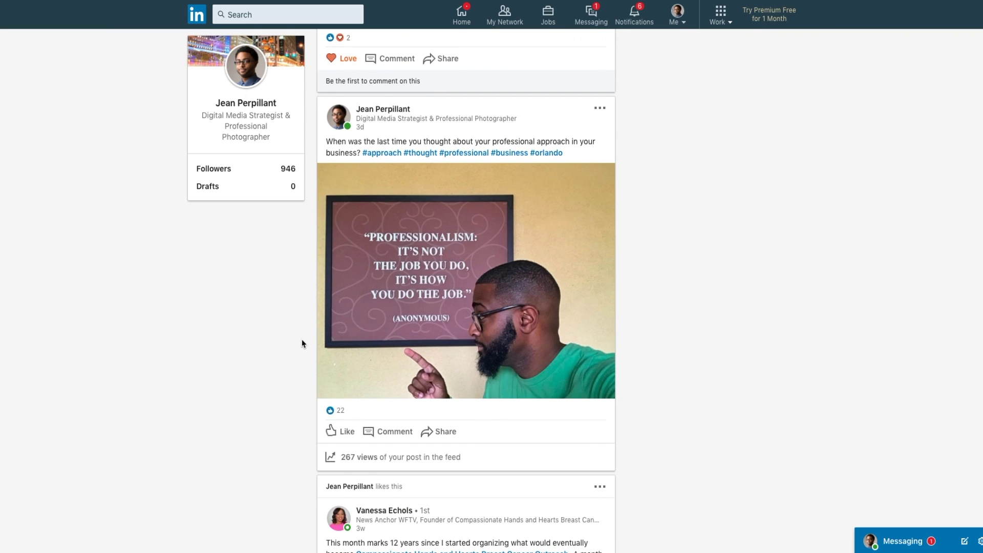
pyautogui.scroll(-1, 302, 343)
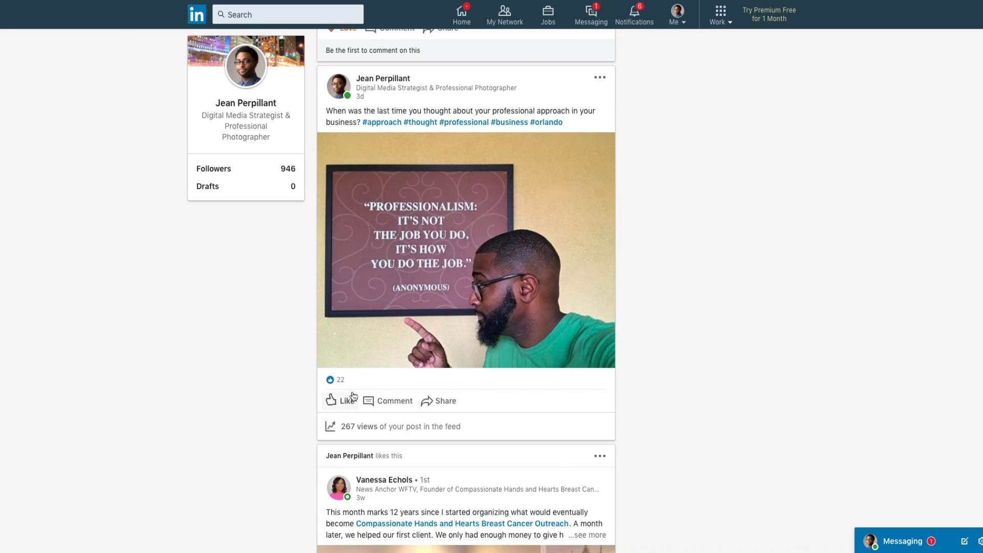
pyautogui.moveTo(352, 395)
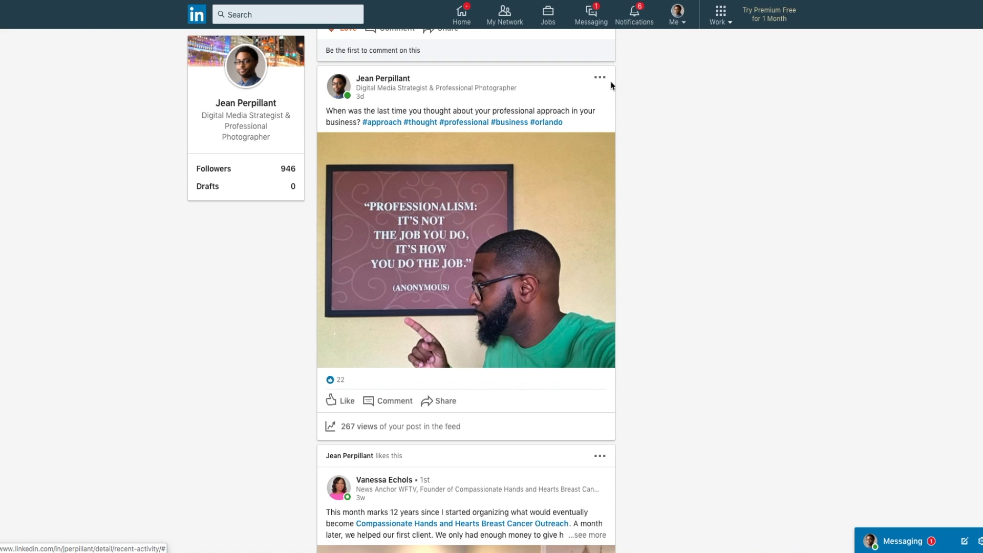
# - Go to the home feed and start a new post
pyautogui.click(466, 15)
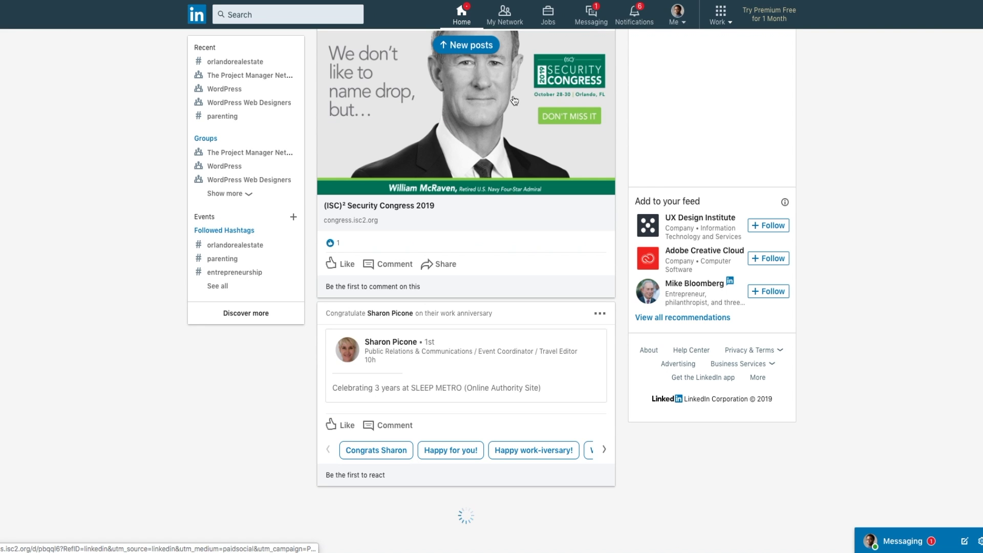
pyautogui.scroll(10, 149, 241)
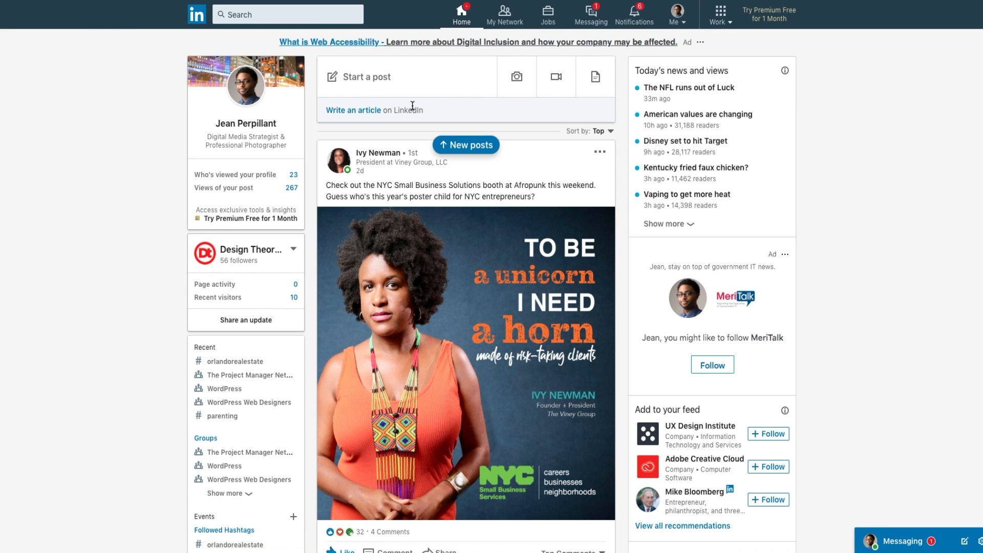
pyautogui.click(375, 78)
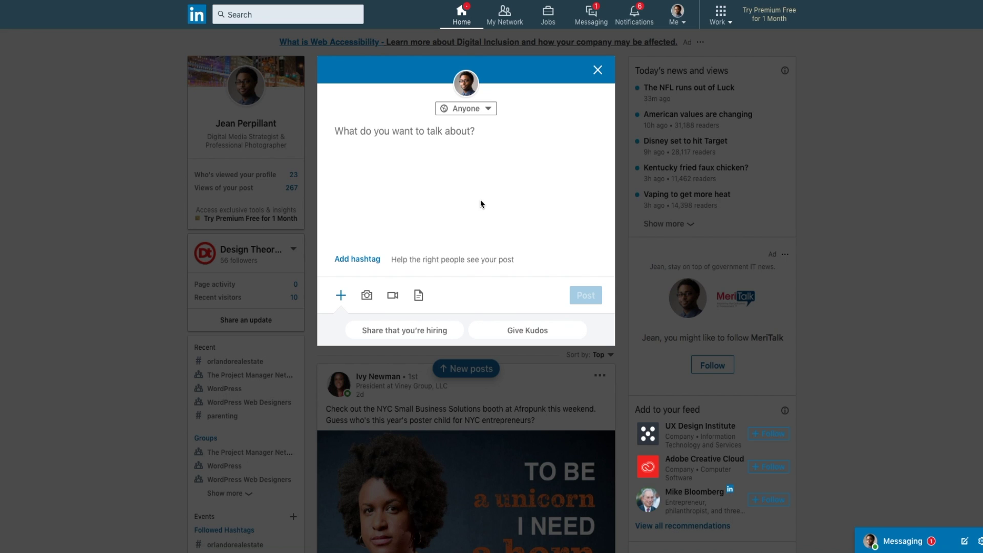
# - Review the post's audience options, including the full list of groups, and keep the post visible to Anyone
pyautogui.click(489, 114)
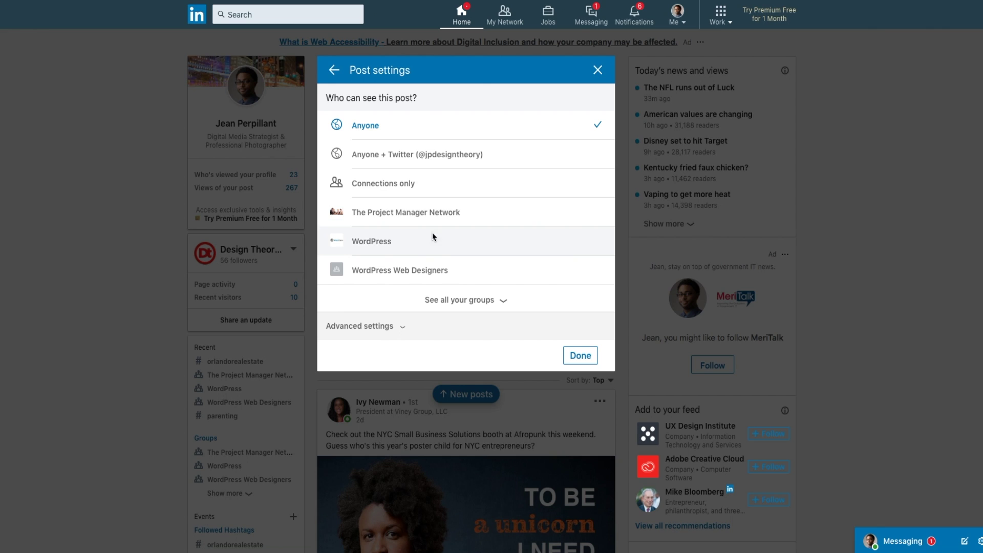
pyautogui.click(503, 303)
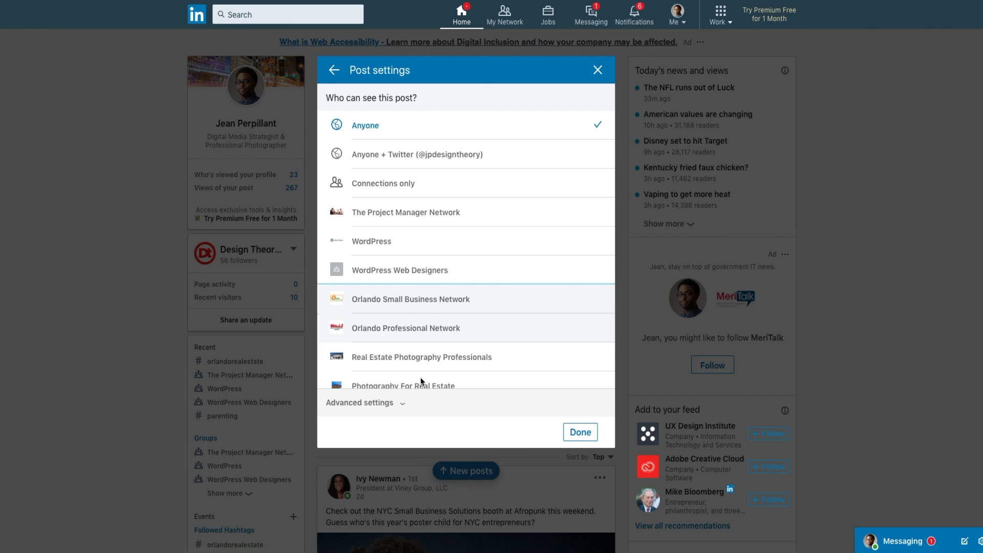
pyautogui.scroll(-4, 437, 302)
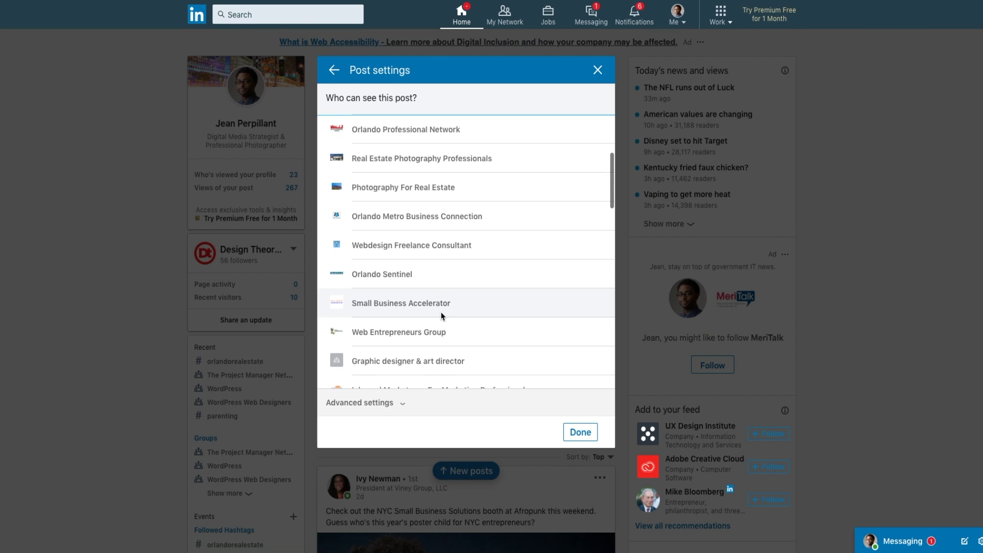
pyautogui.scroll(4, 445, 303)
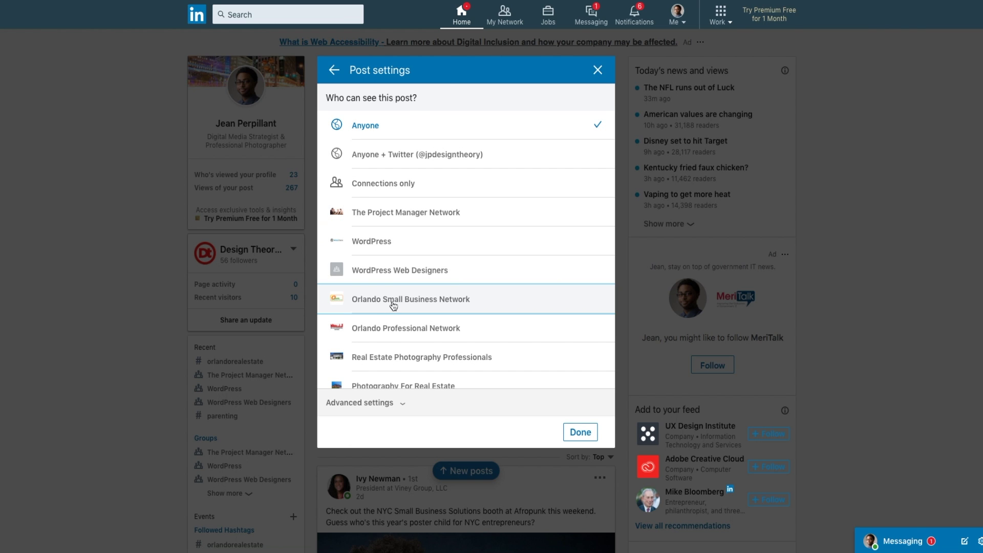
pyautogui.scroll(-3, 428, 325)
pyautogui.scroll(3, 440, 321)
pyautogui.scroll(1, 444, 319)
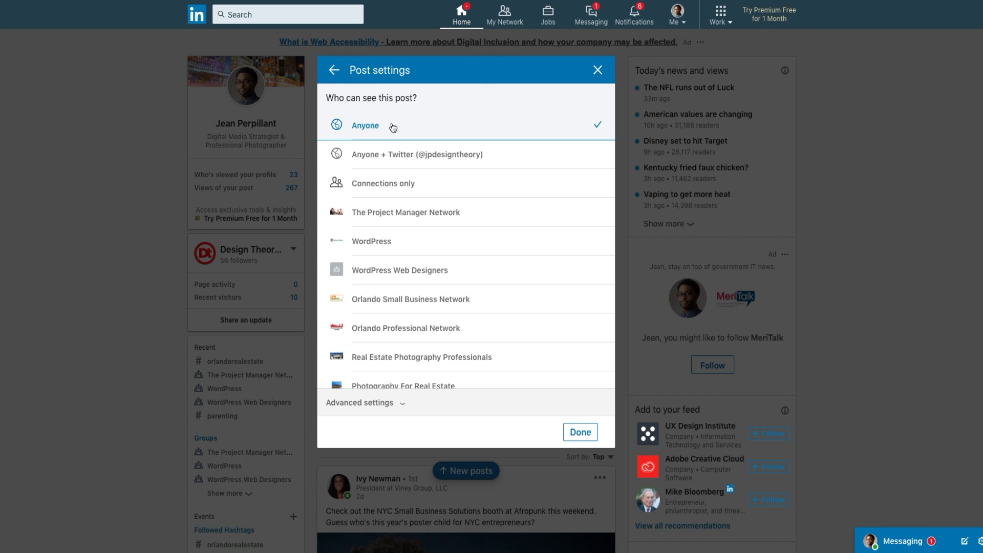
pyautogui.click(580, 431)
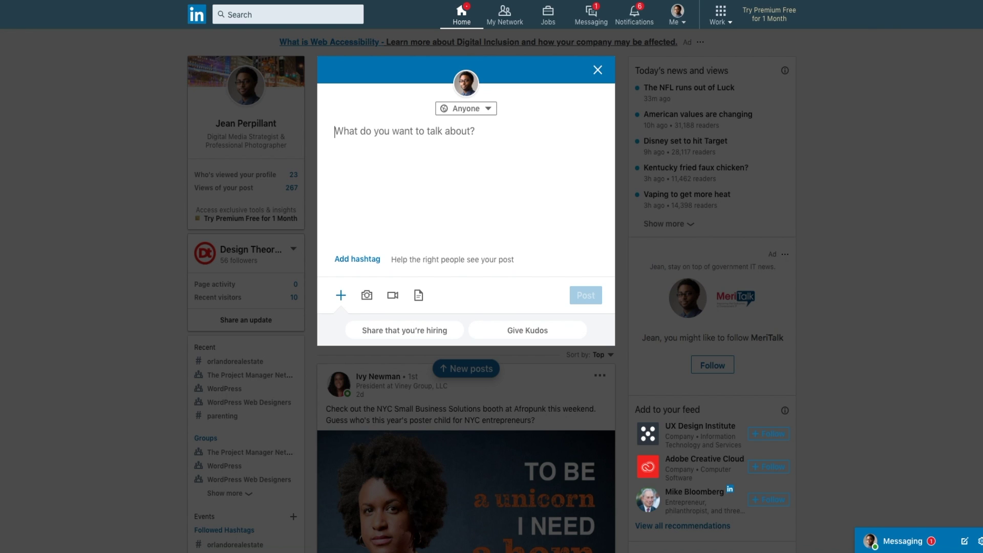
pyautogui.write('My information goes')
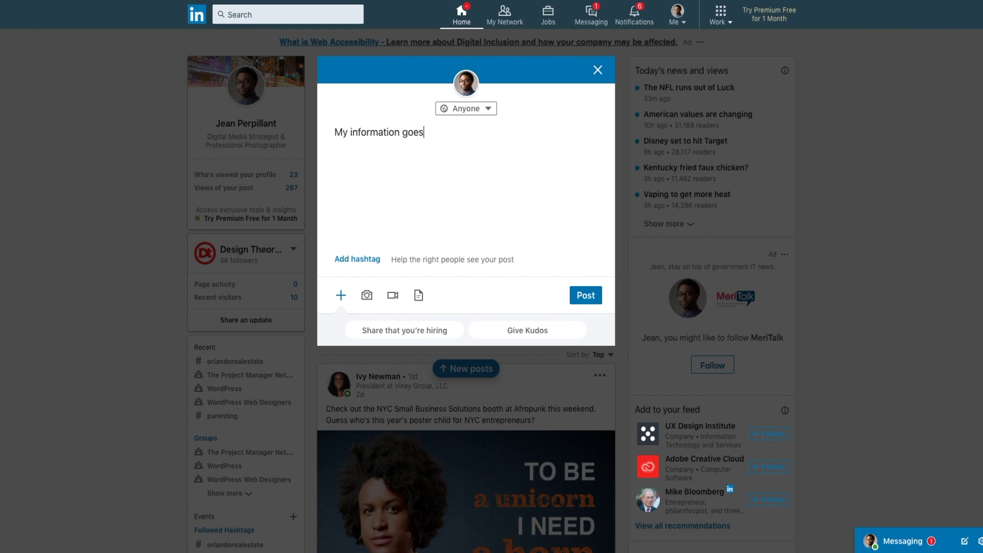
pyautogui.write(' here. Or my post conte')
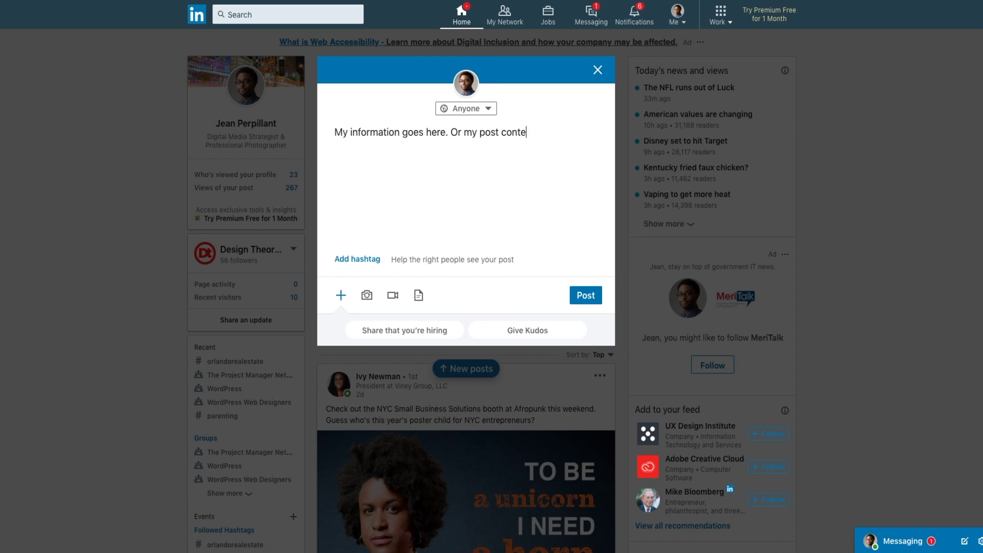
pyautogui.write('nt will go here.')
pyautogui.press('Return')
pyautogui.write('https://jpd')
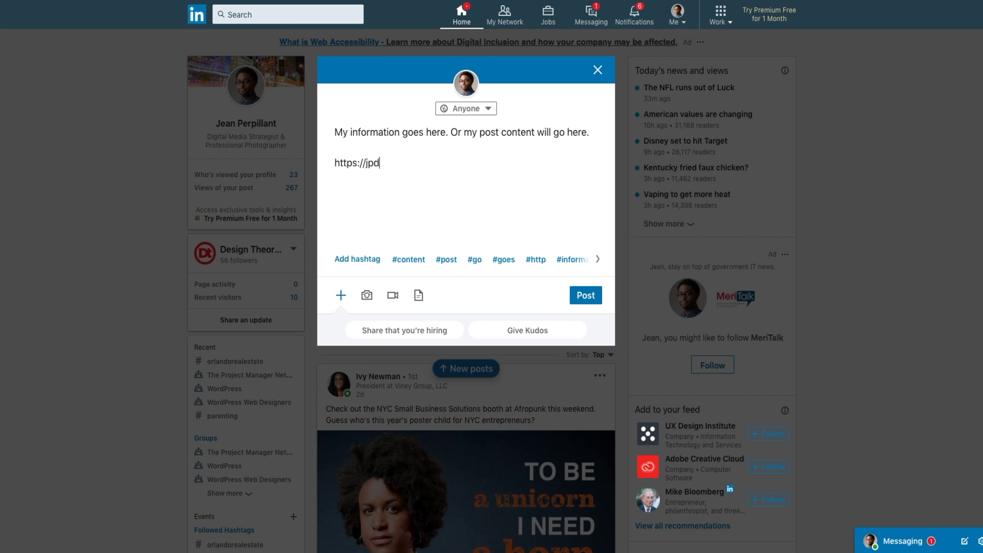
pyautogui.write('esigntheory.com/blog')
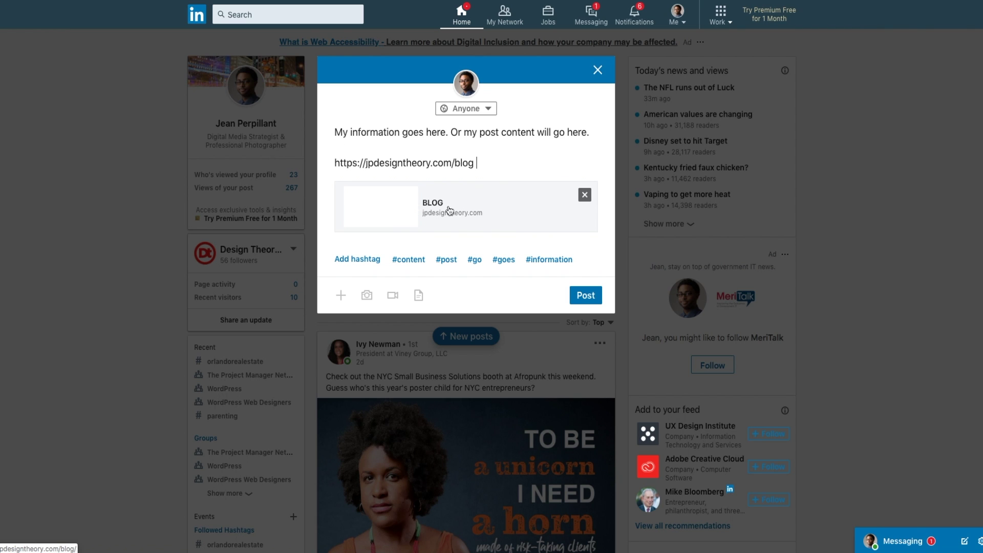
pyautogui.click(490, 166)
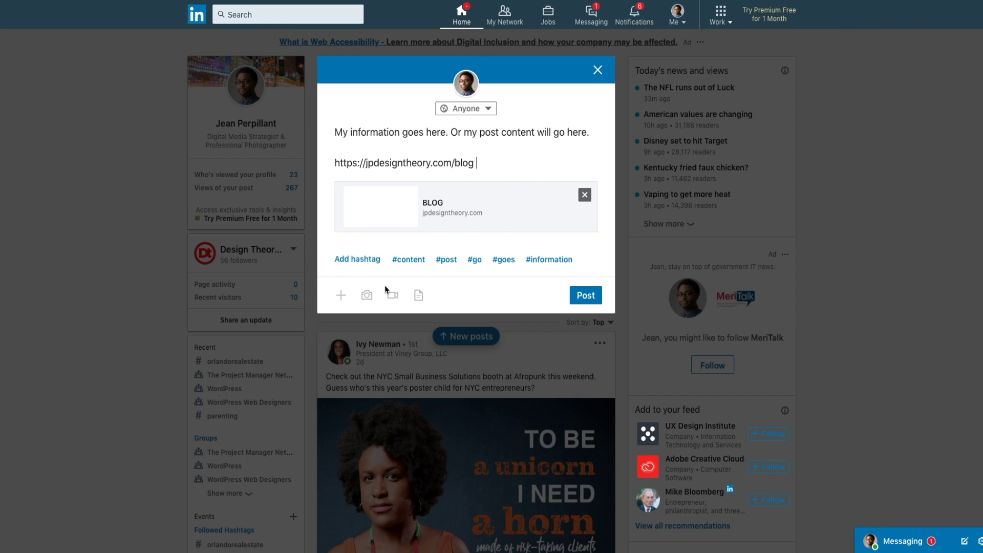
# - Add the hashtags #post, #strategy, #information and #content after the link, and discard the draft post
pyautogui.click(360, 264)
pyautogui.write('post #strategy')
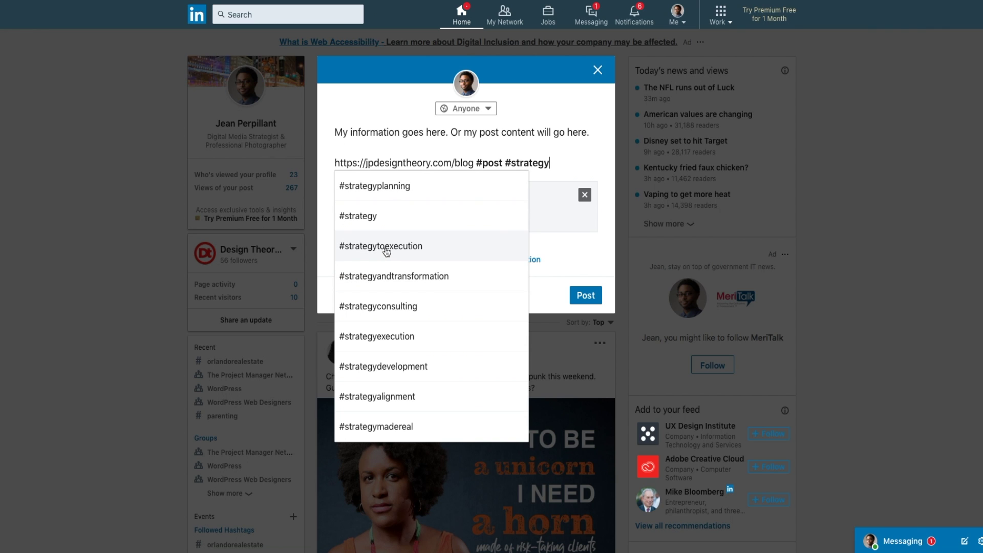
pyautogui.click(367, 219)
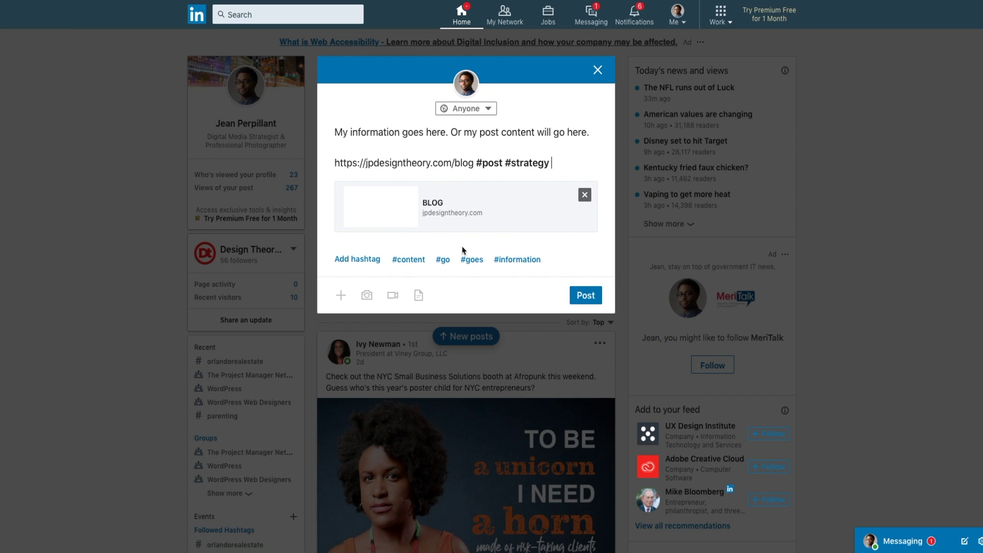
pyautogui.click(407, 273)
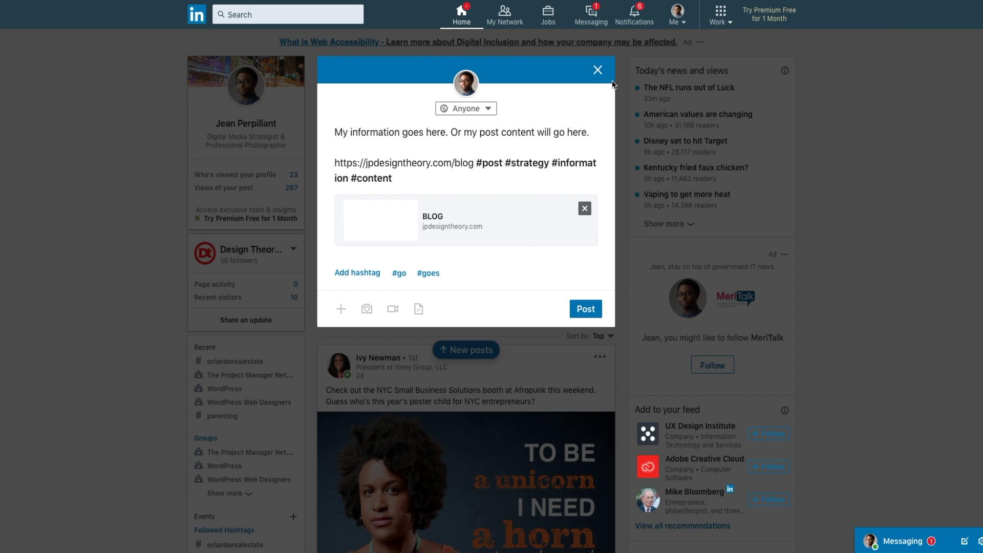
pyautogui.click(597, 69)
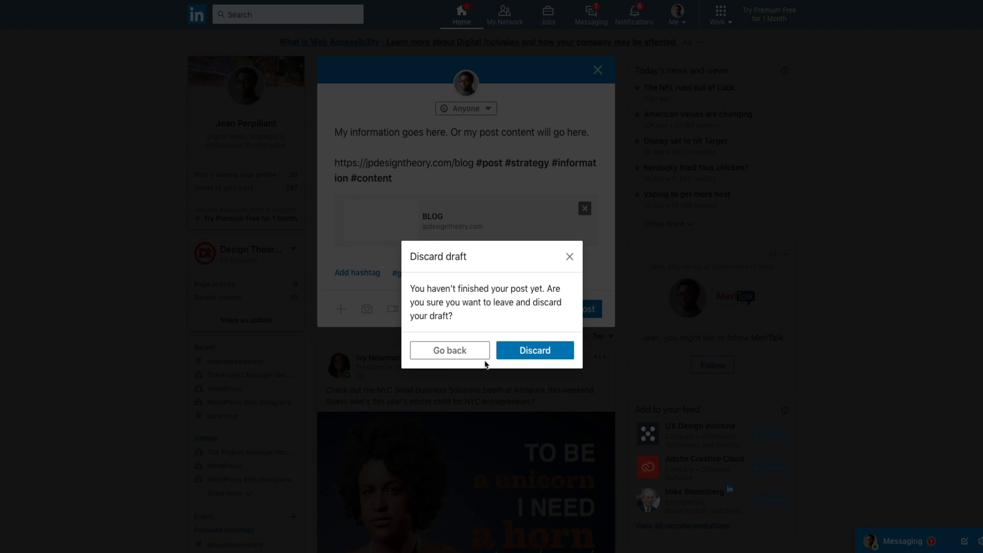
pyautogui.click(535, 354)
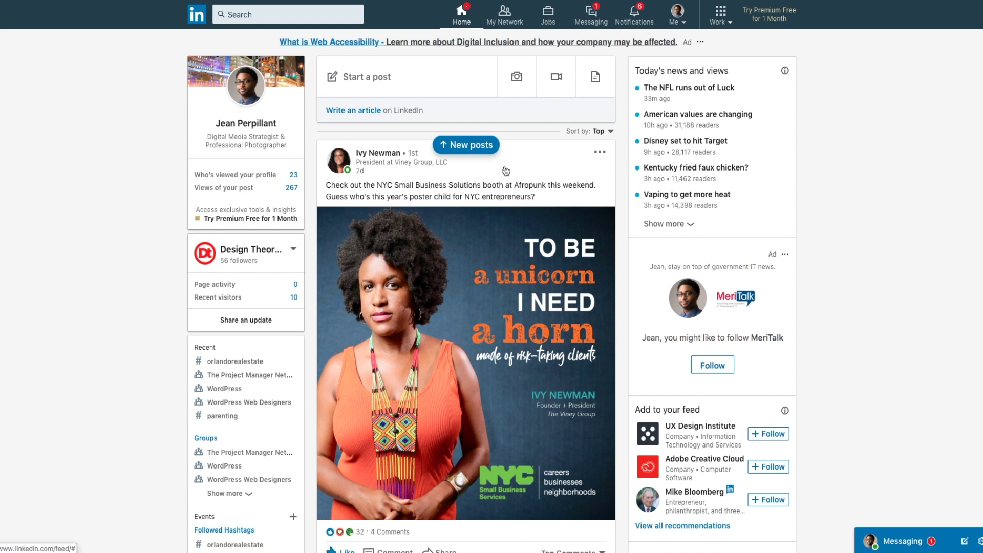
# - Start a photo post from the home feed with the image Serenity Now.jpg from the Downloads folder
pyautogui.click(514, 78)
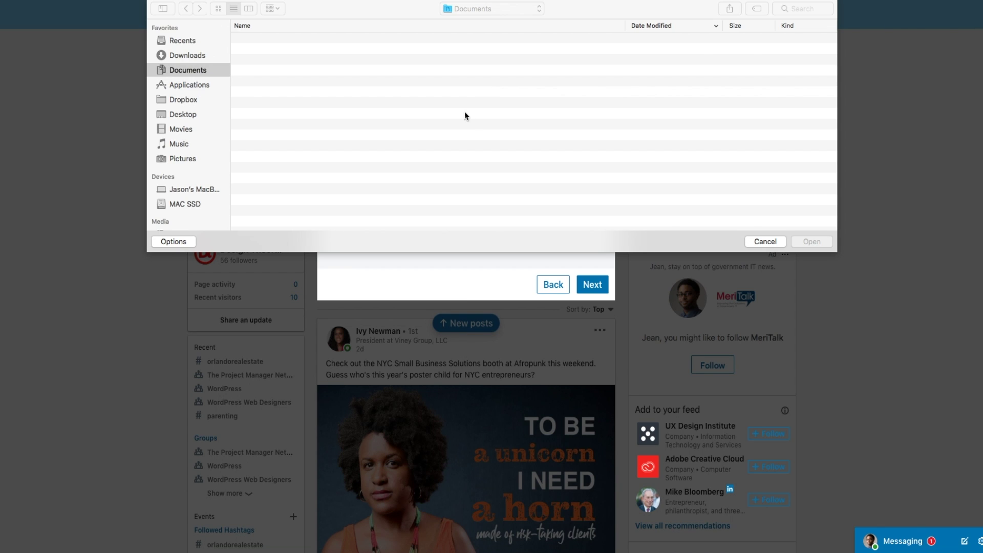
pyautogui.click(191, 55)
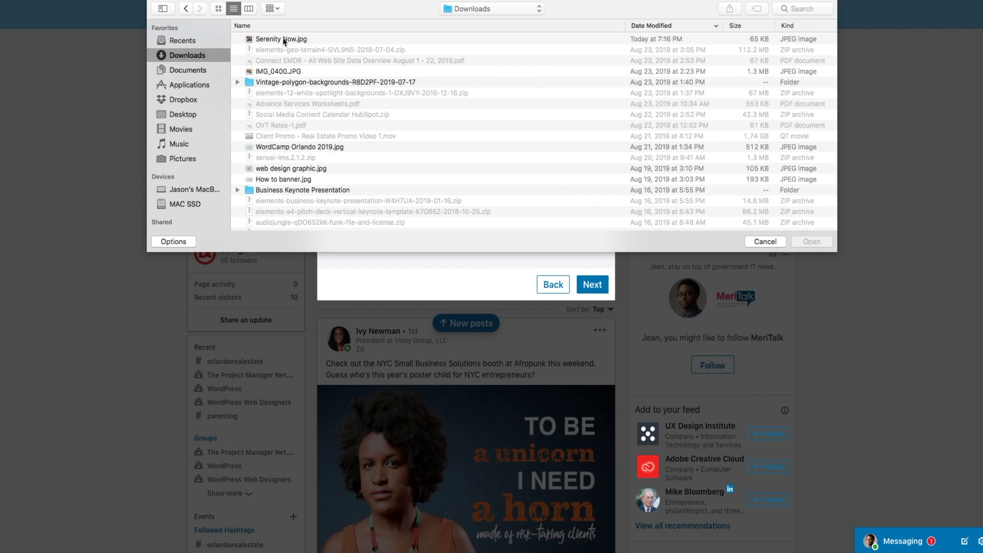
pyautogui.click(285, 39)
pyautogui.click(826, 242)
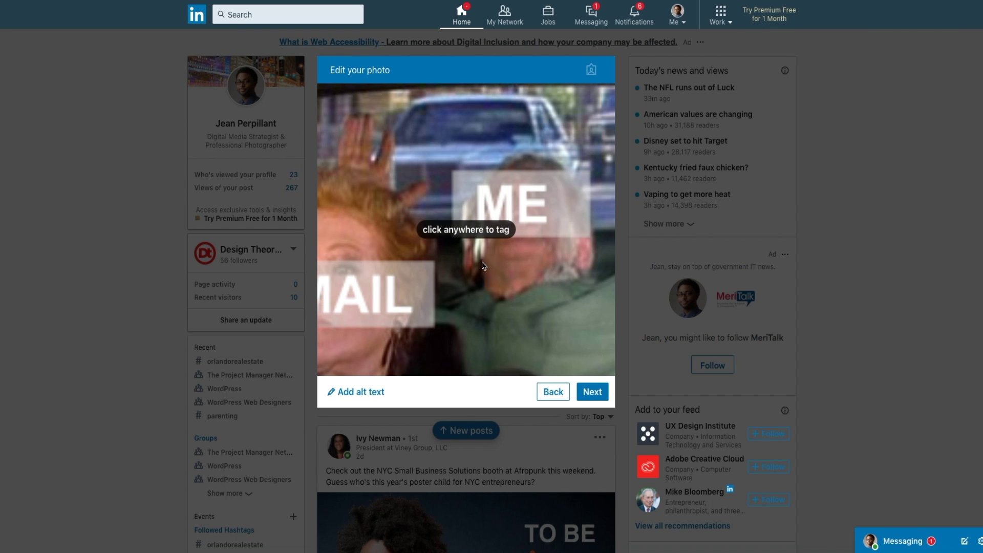
# - Save "Serenity now" as the photo's alt text and proceed from photo editing to composing the post
pyautogui.click(369, 397)
pyautogui.click(419, 239)
pyautogui.write('Ser')
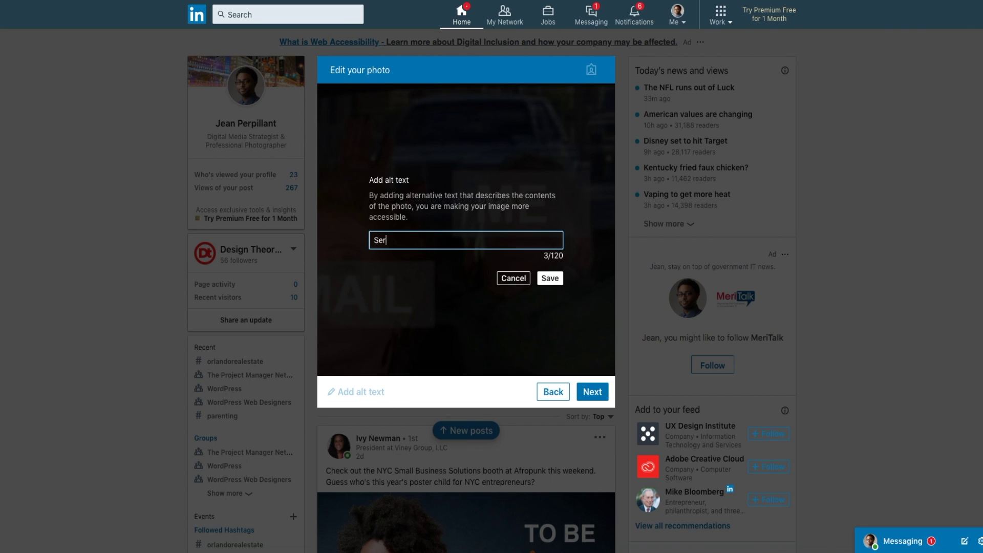
pyautogui.write('enity now')
pyautogui.scroll(-1, 425, 241)
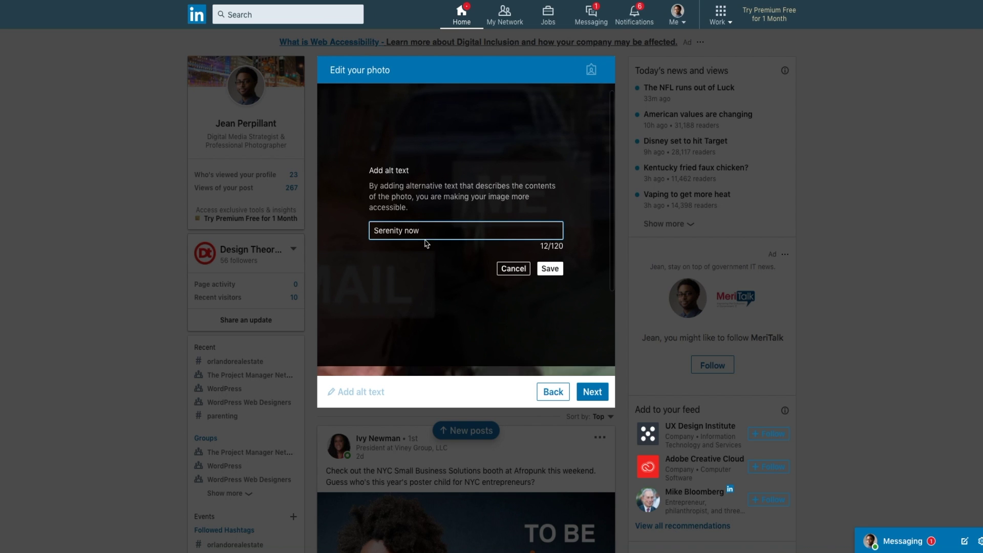
pyautogui.click(512, 250)
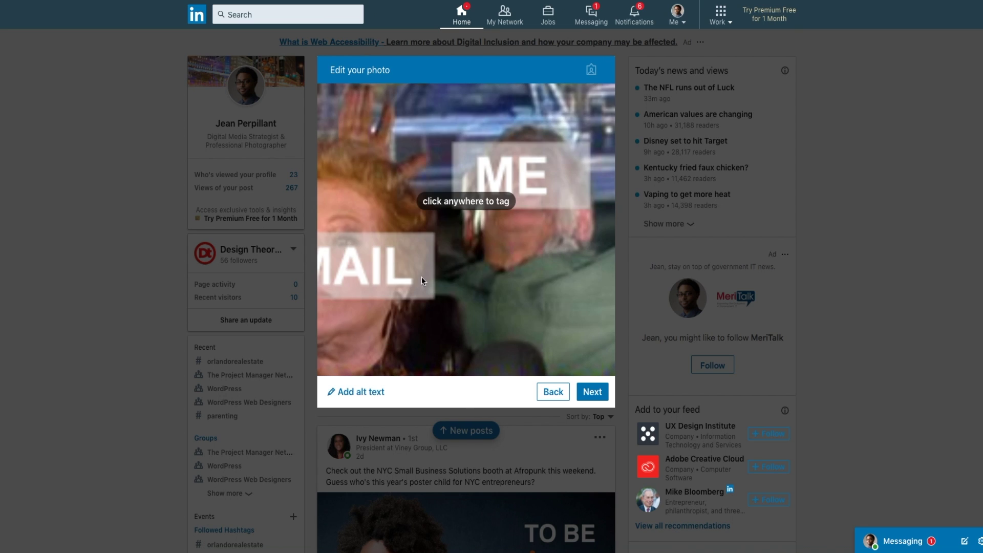
pyautogui.click(592, 392)
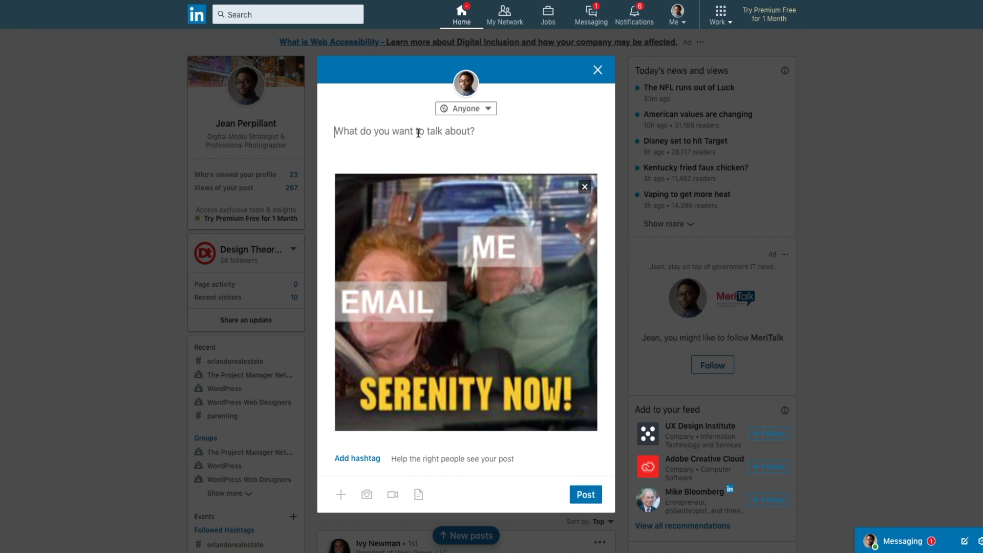
# - Write "So this post about is about serenity, and not opening email all throughout the day." as the photo post's text
pyautogui.write('So this')
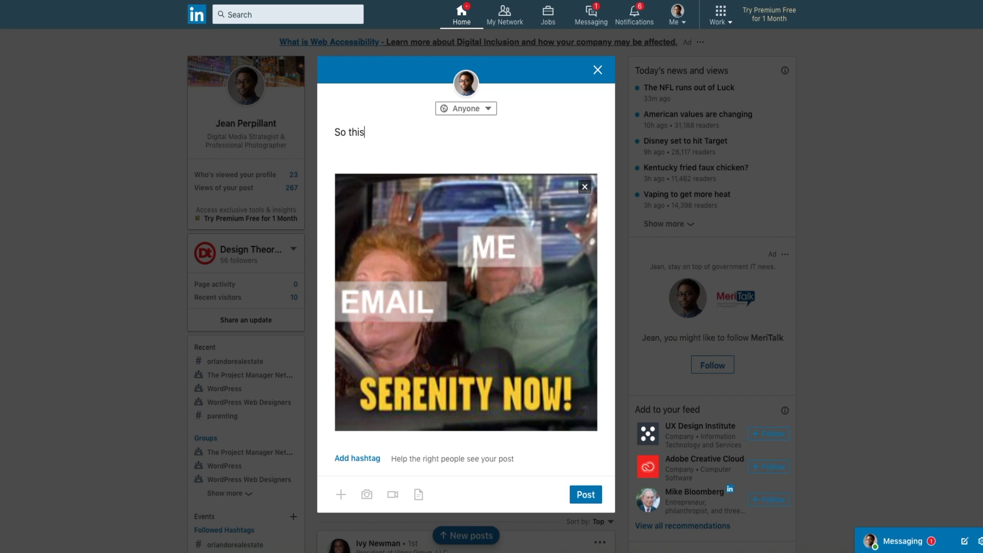
pyautogui.write(' post about is')
pyautogui.write(' about ser')
pyautogui.write('entiy')
pyautogui.press('BackSpace')
pyautogui.press('BackSpace')
pyautogui.press('BackSpace')
pyautogui.press('BackSpace')
pyautogui.write('ity')
pyautogui.press('BackSpace')
pyautogui.write(', and not opening email')
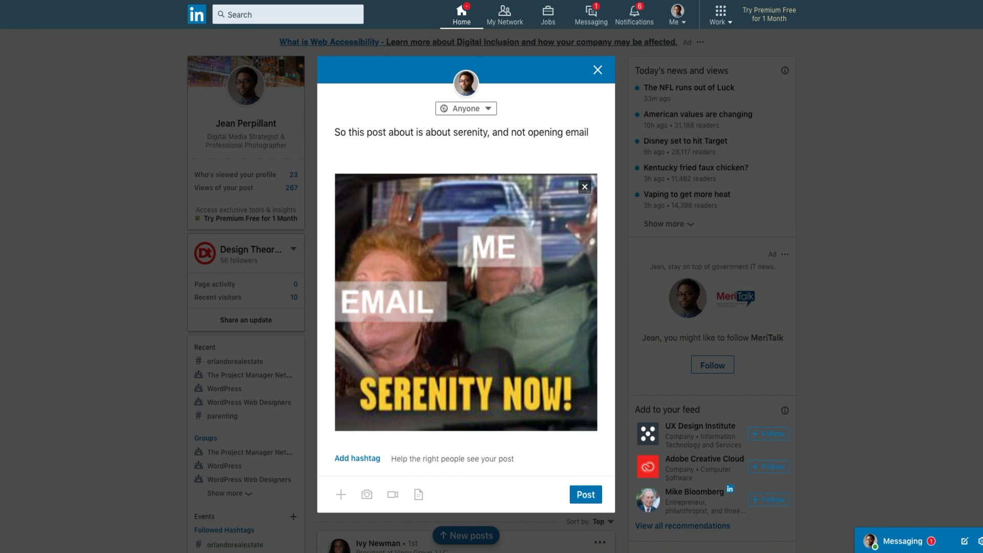
pyautogui.write(' all throughout the day.')
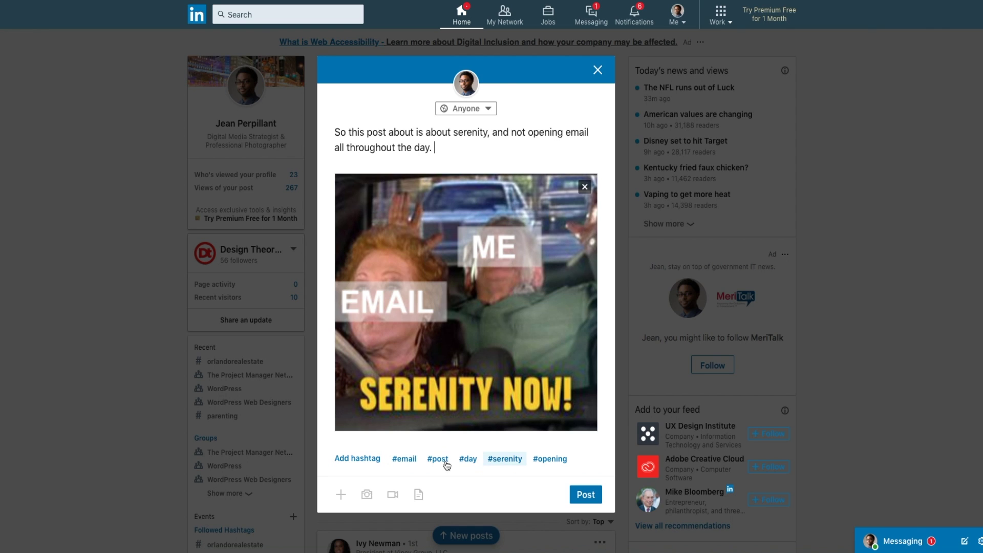
# - Add the suggested hashtags #email and #serenity after the photo post's text
pyautogui.click(407, 464)
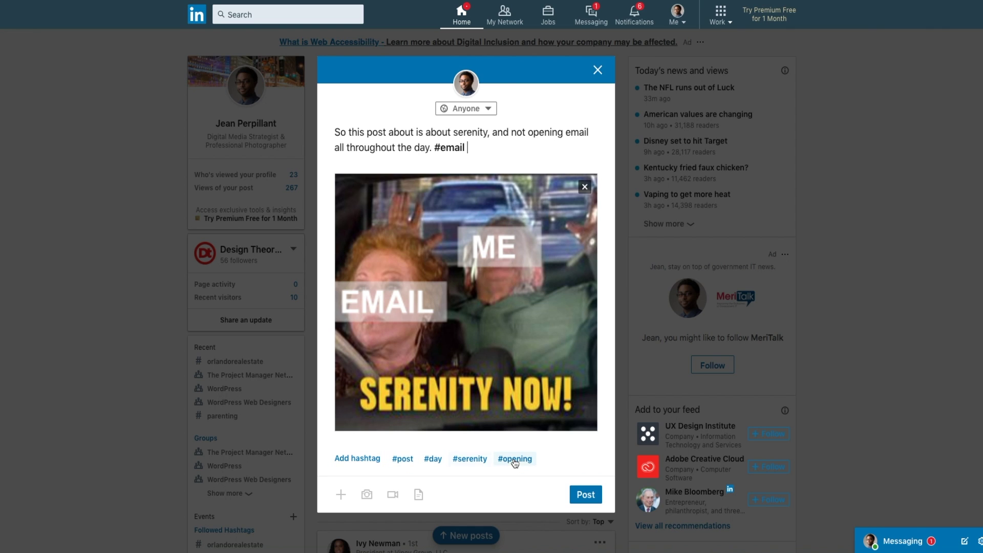
pyautogui.click(469, 461)
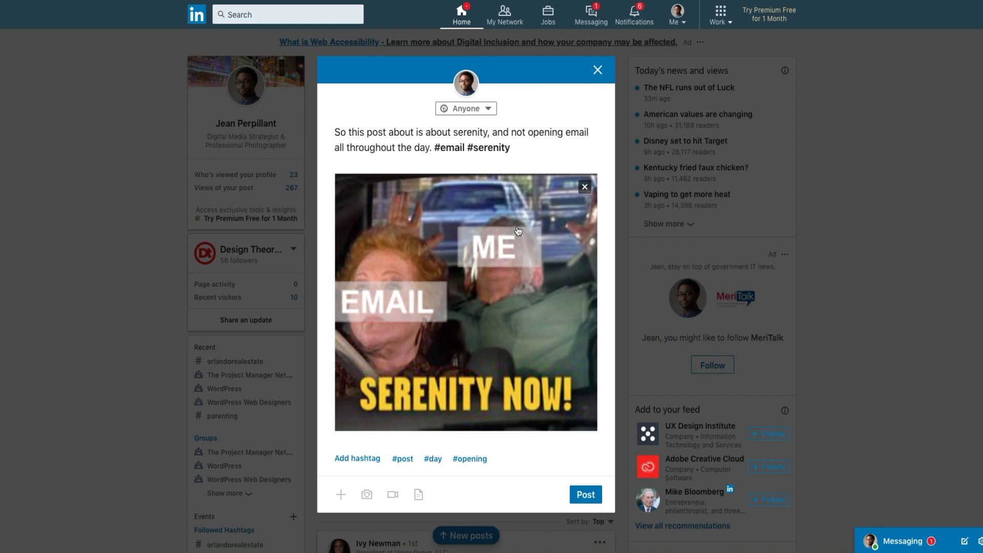
pyautogui.scroll(-2, 521, 248)
pyautogui.scroll(-1, 520, 247)
pyautogui.scroll(3, 521, 247)
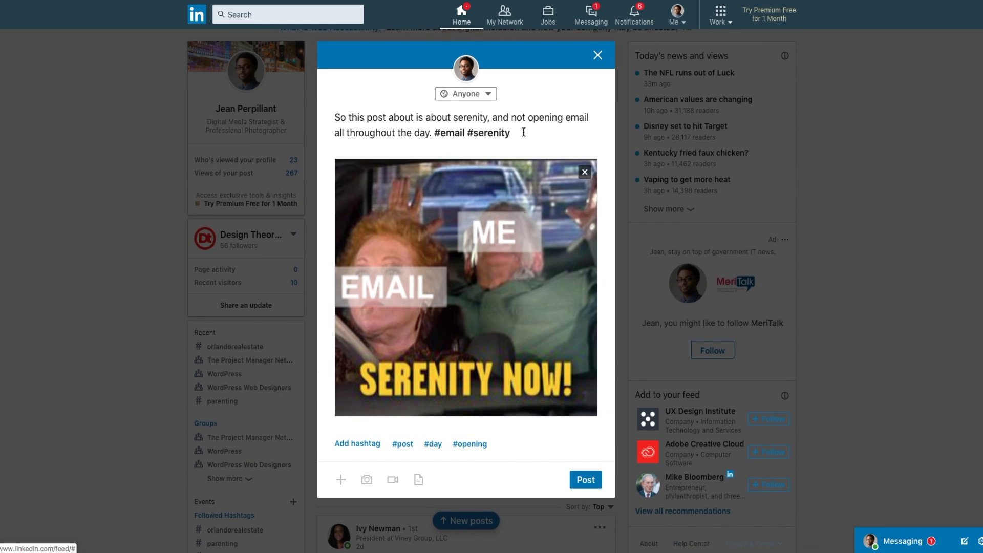